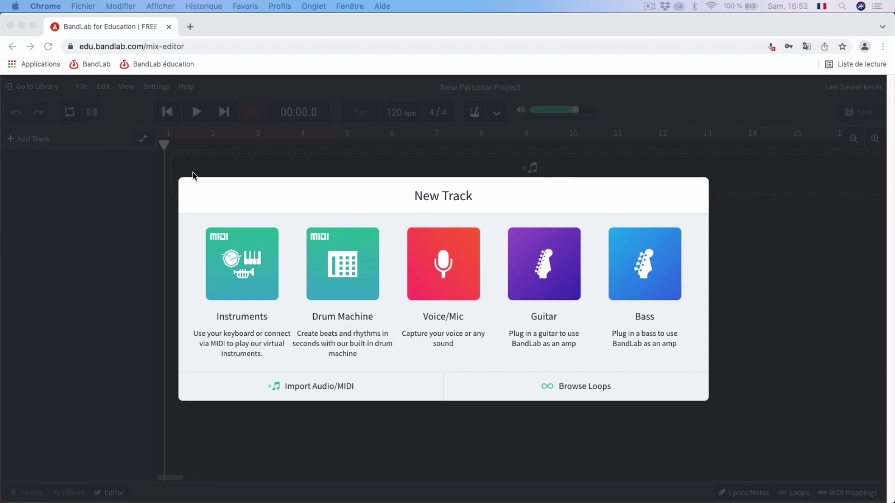
Create a virtual instrument track, add an empty region at bar 1, and open that region for note editing.
left_click(242, 284)
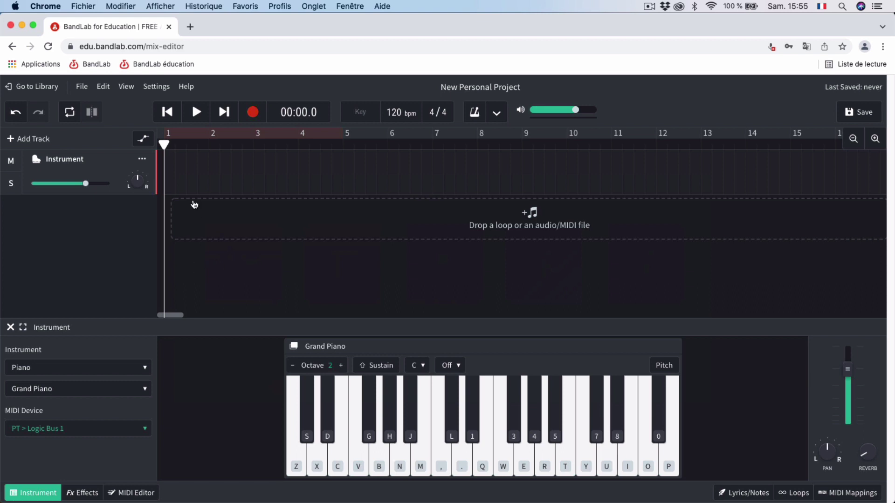
right_click(184, 171)
left_click(206, 204)
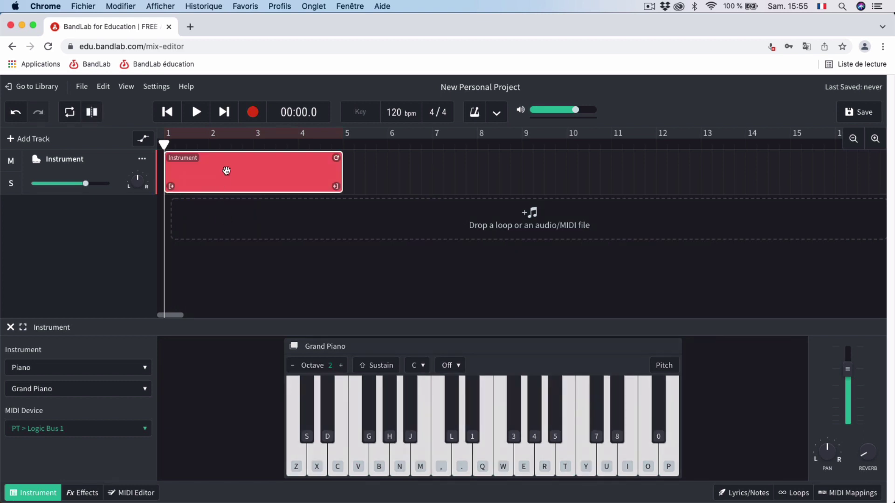
double_click(225, 171)
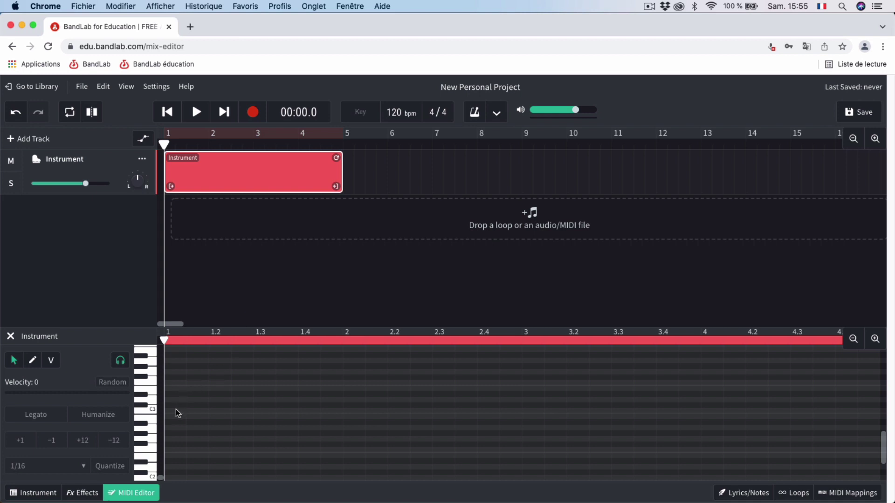
Draw the stacked notes of the C major scale from C3 up to B3 at the start of bar 1.
scroll(177, 410, "up", 2)
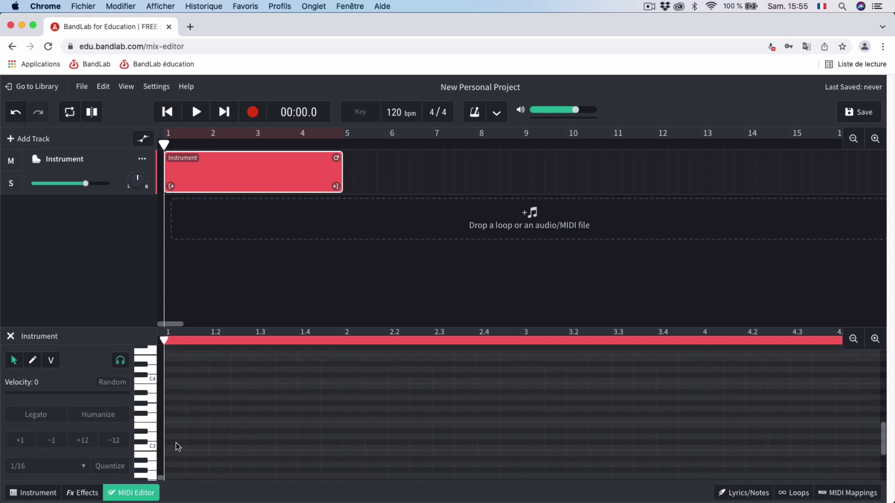
left_click(32, 360)
left_click(177, 448)
left_click(176, 437)
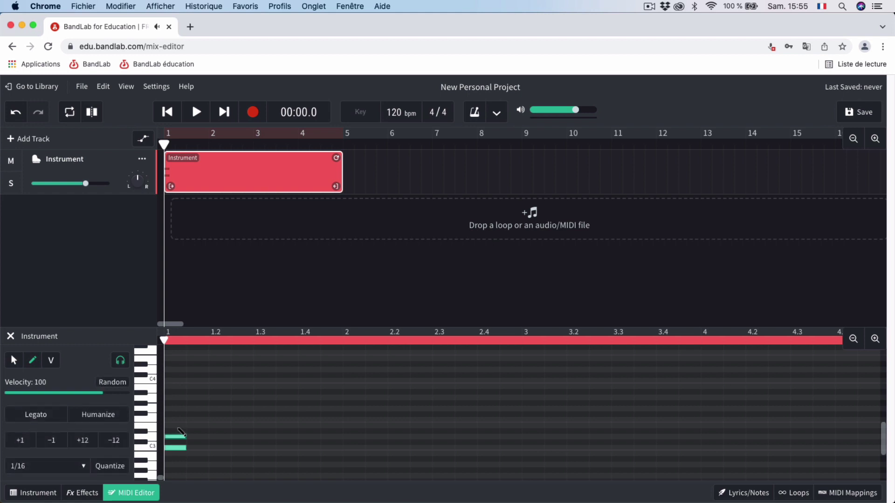
left_click(176, 425)
left_click(176, 420)
left_click(176, 409)
left_click(176, 397)
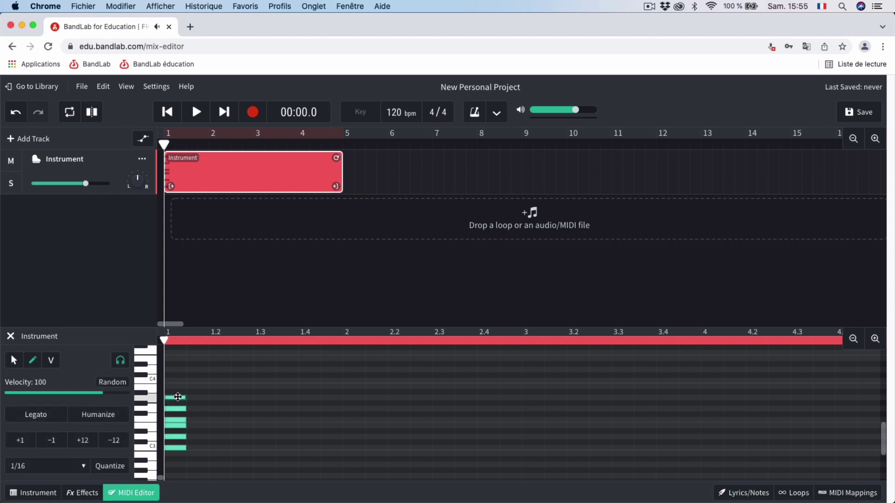
left_click(176, 387)
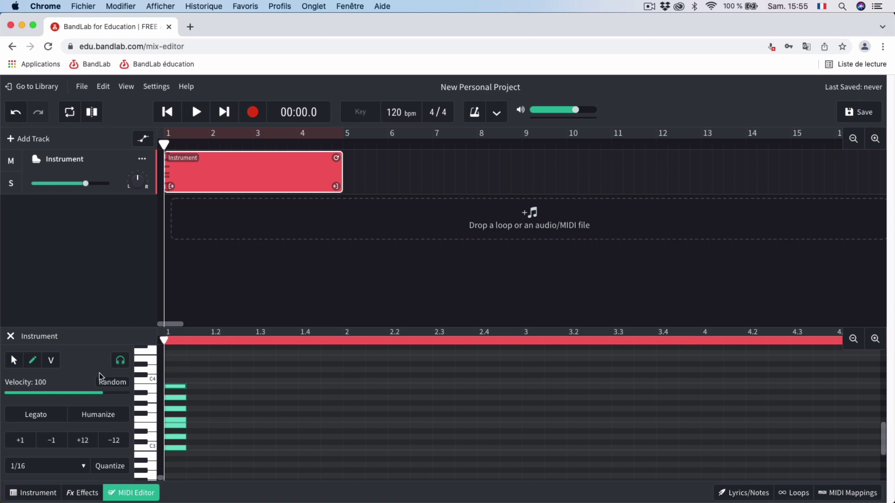
Select all seven scale notes, transpose them together up a whole tone, and move them back down to start on C3.
left_click(13, 363)
left_click_drag(202, 385, 171, 460)
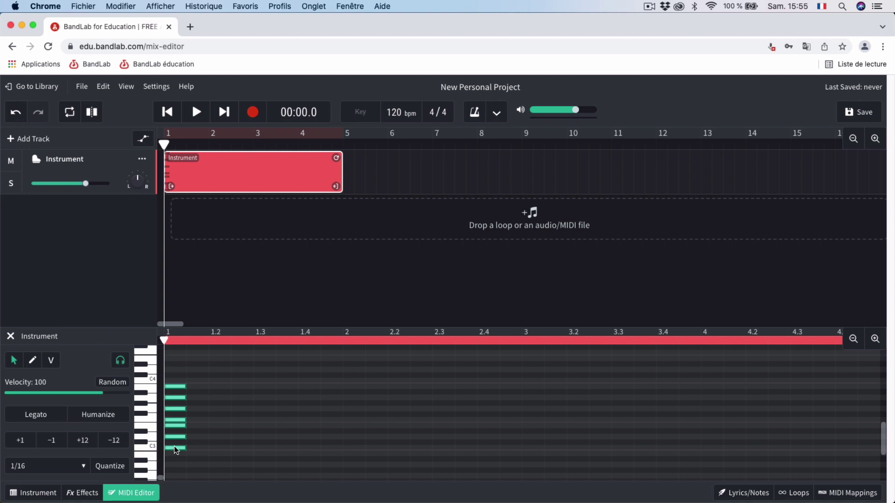
left_click_drag(175, 450, 176, 441)
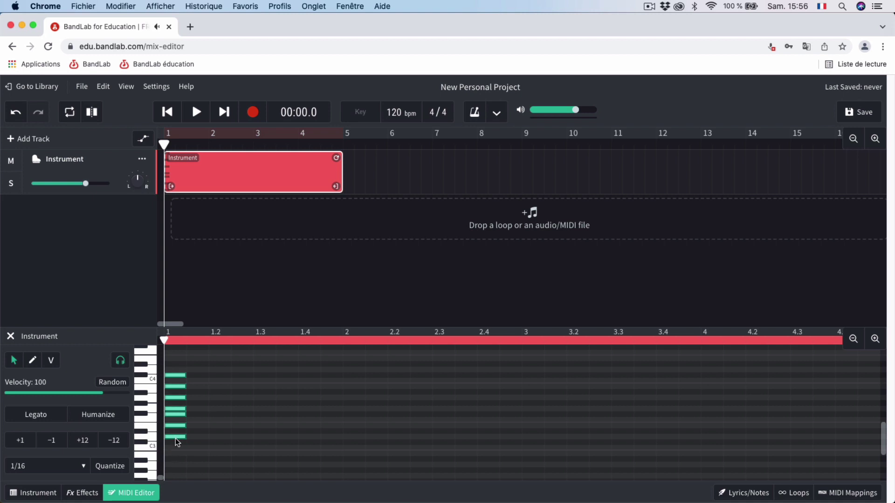
mouse_move(175, 439)
left_mouse_down()
mouse_move(173, 414)
mouse_move(172, 447)
left_mouse_up()
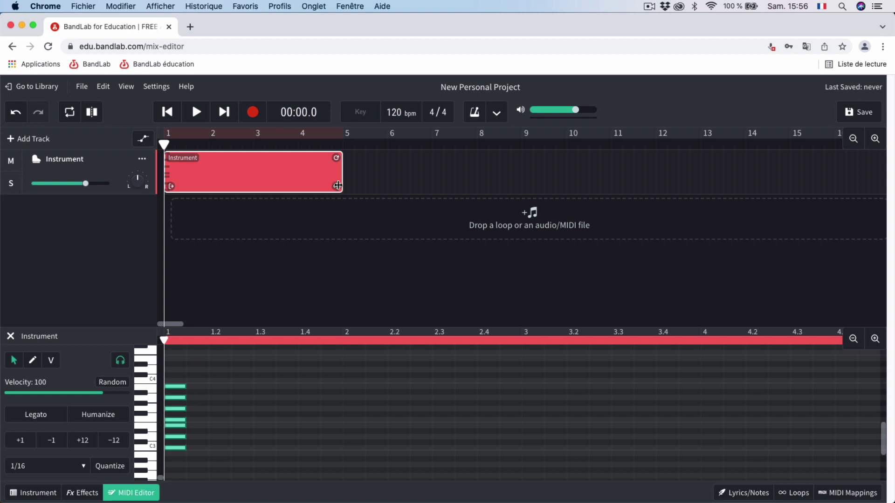
Place the scale region, shortened to one bar, at bar 7 and create a new empty region at bar 1.
left_click_drag(338, 186, 457, 170)
right_click(178, 178)
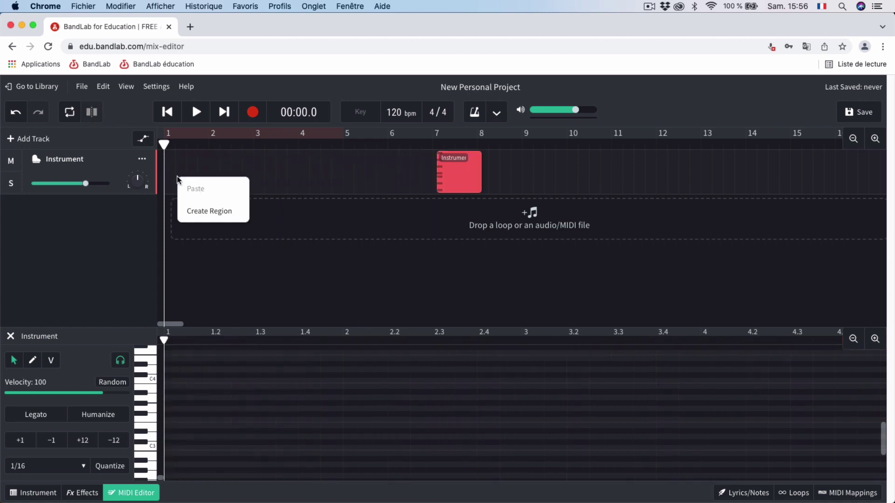
left_click(207, 211)
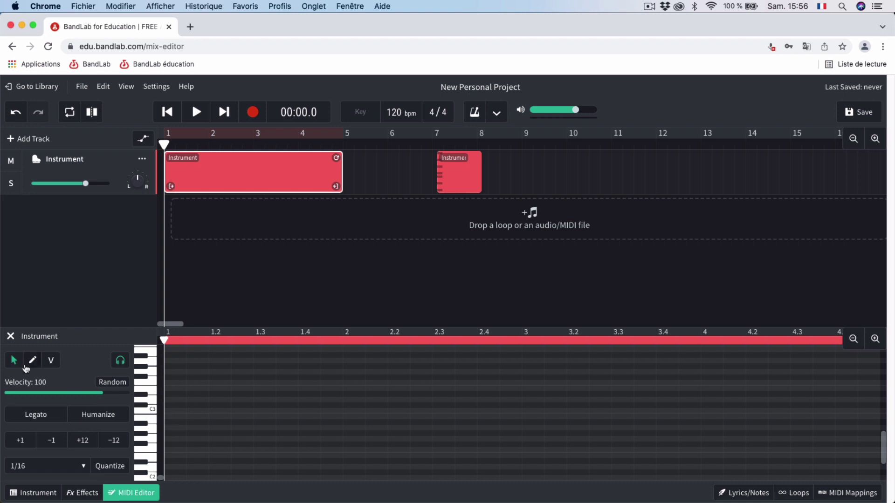
Draw a C major chord (C3, E3, G3) at bar 1 and lengthen its notes to fill the whole bar.
left_click(32, 360)
scroll(191, 436, "up", 3)
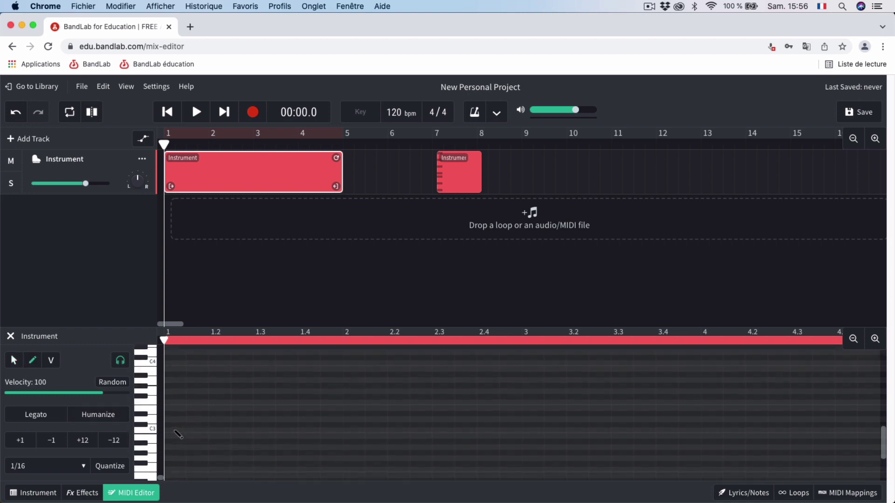
left_click(176, 431)
left_click(176, 409)
left_click(177, 392)
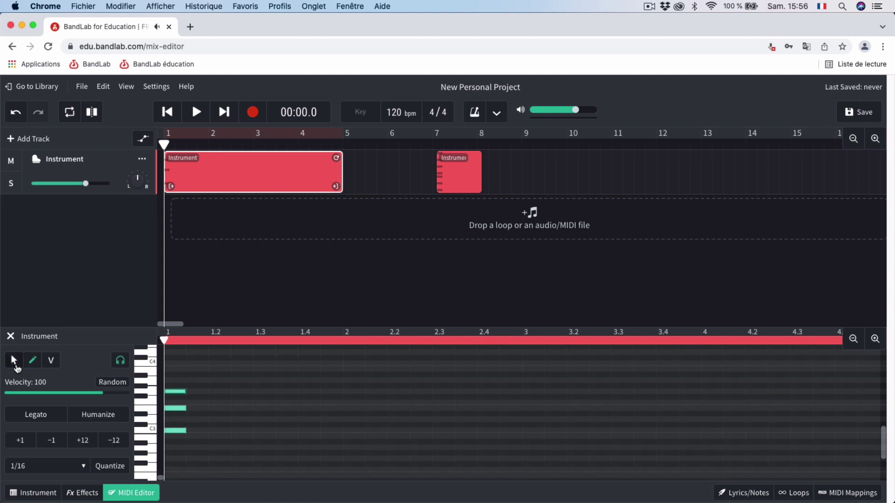
left_click(14, 365)
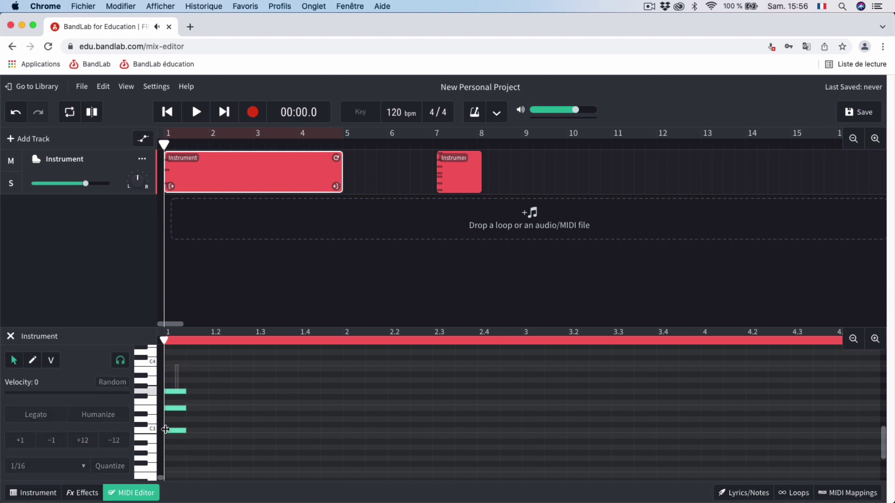
key("super+a")
left_click_drag(185, 430, 344, 431)
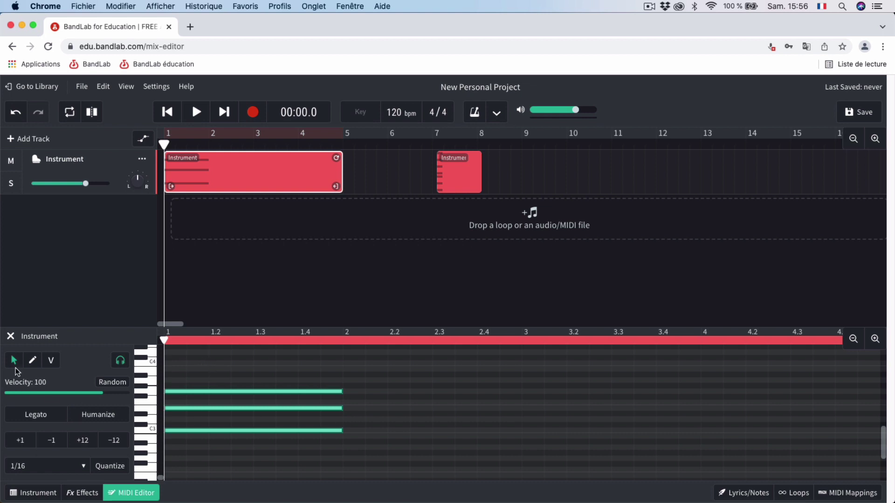
Draw a one-bar F major chord at bar 2 with the notes F3, A3 and C4.
left_click(33, 359)
left_click(352, 404)
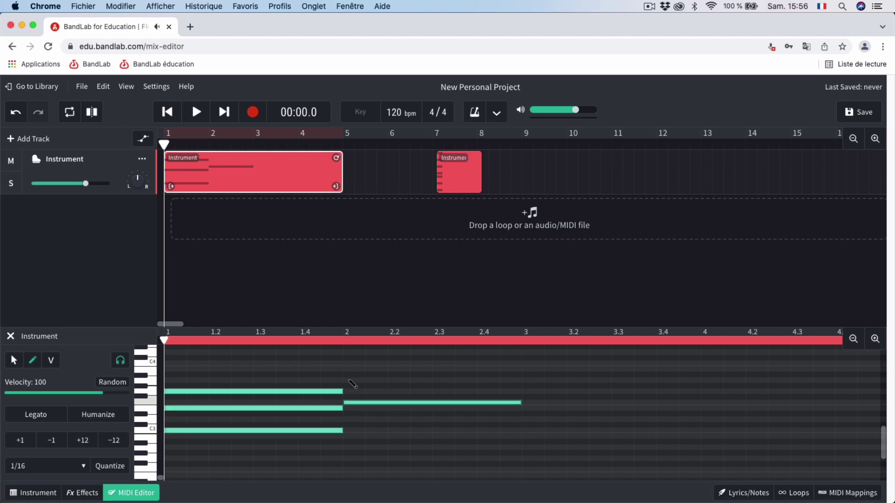
left_click(350, 381)
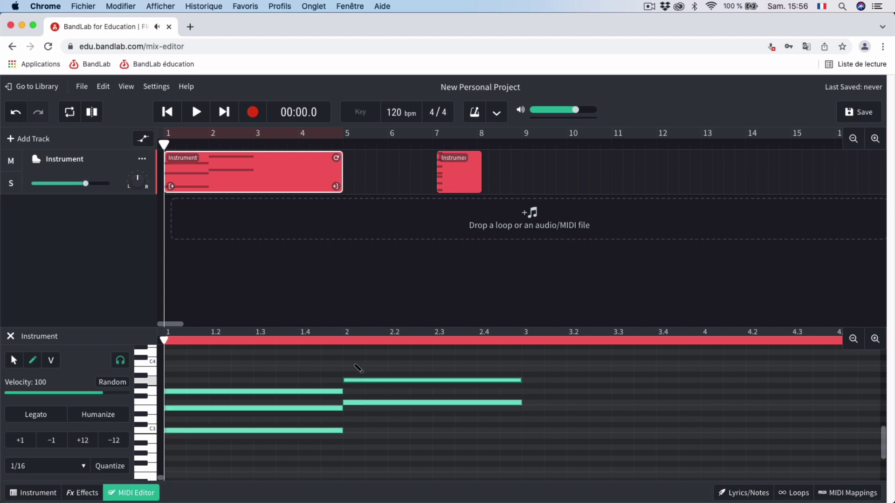
left_click(352, 364)
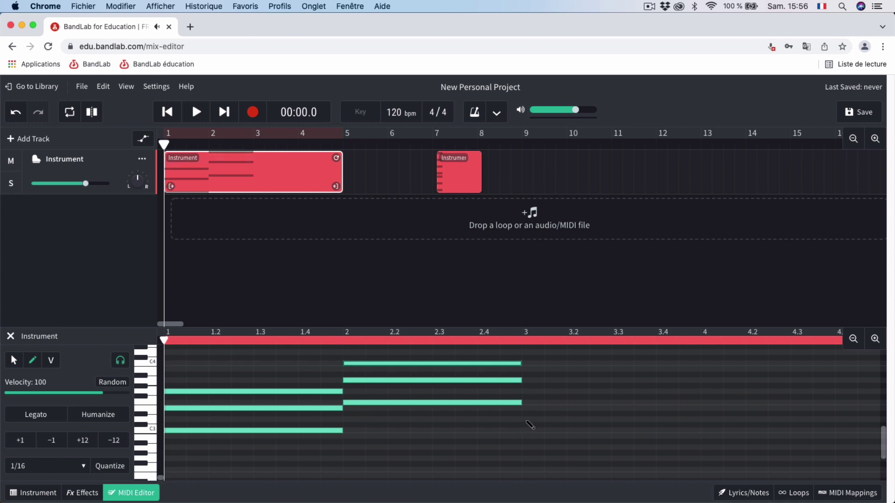
Draw a one-bar D minor chord at bar 3 with the notes D3, F3 and A3.
left_click(529, 420)
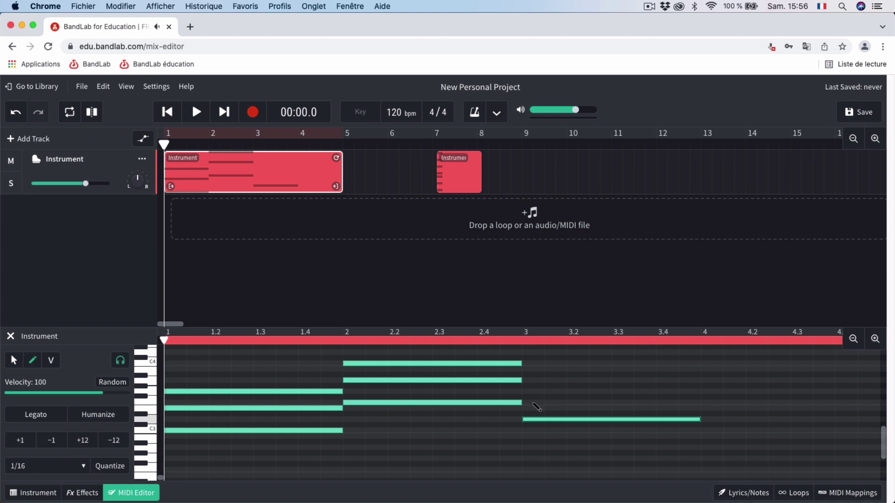
left_click(536, 403)
left_click(536, 381)
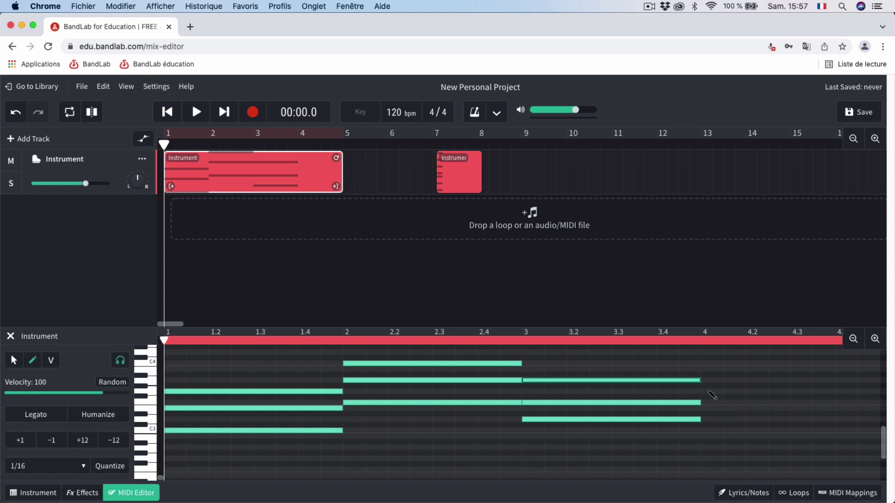
Draw a one-bar G major chord at bar 4 with the notes G3, B3 and D4.
left_click(712, 392)
left_click(711, 369)
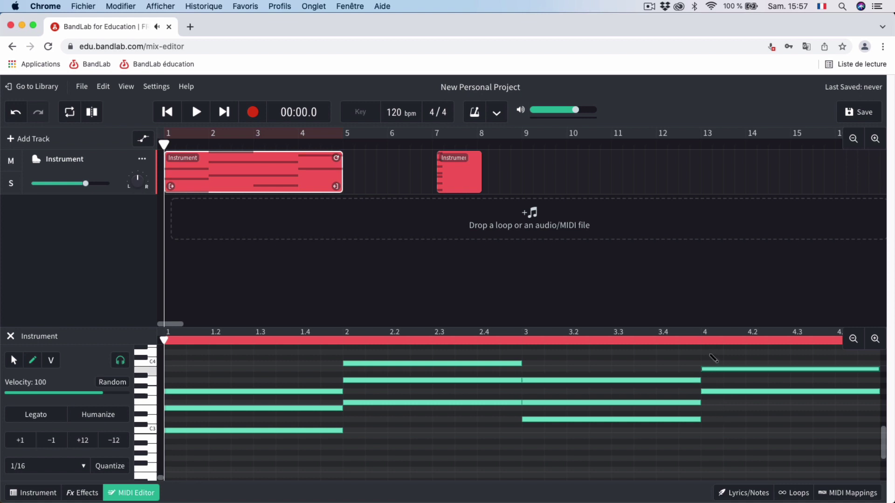
left_click(711, 353)
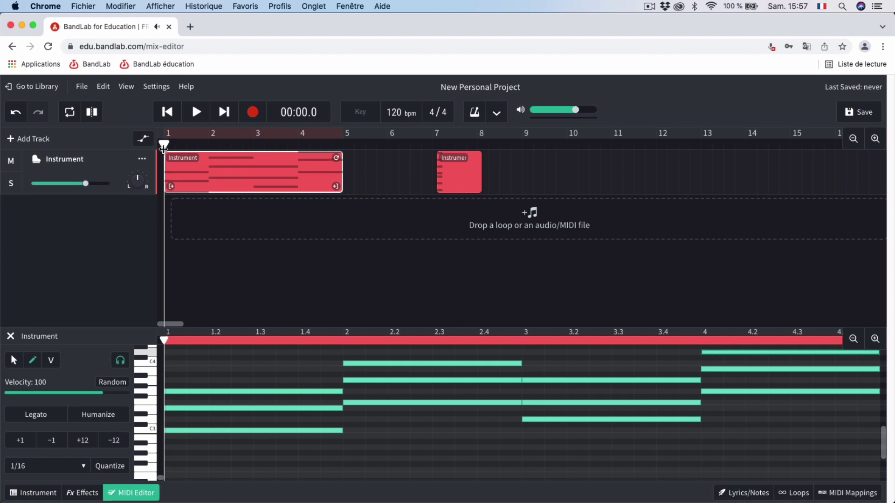
Play back the four-chord progression from bar 1 and stop playback near the end of bar 4.
left_click(14, 360)
key("space")
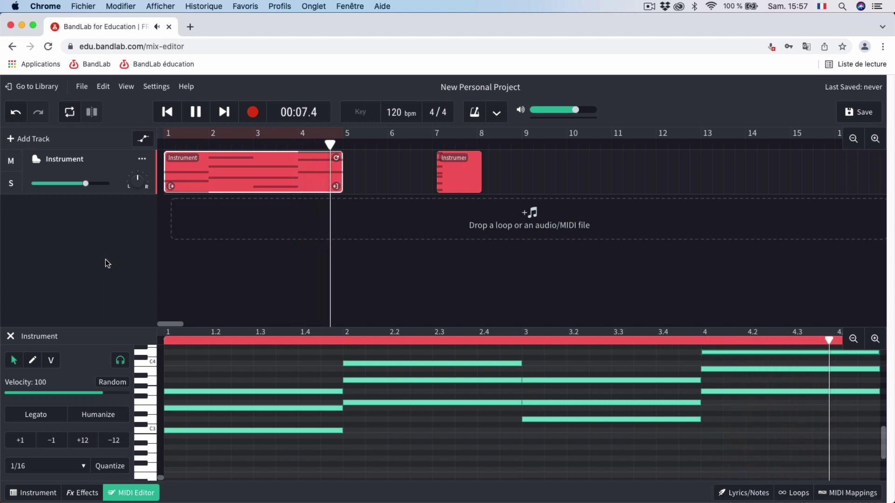
key("space")
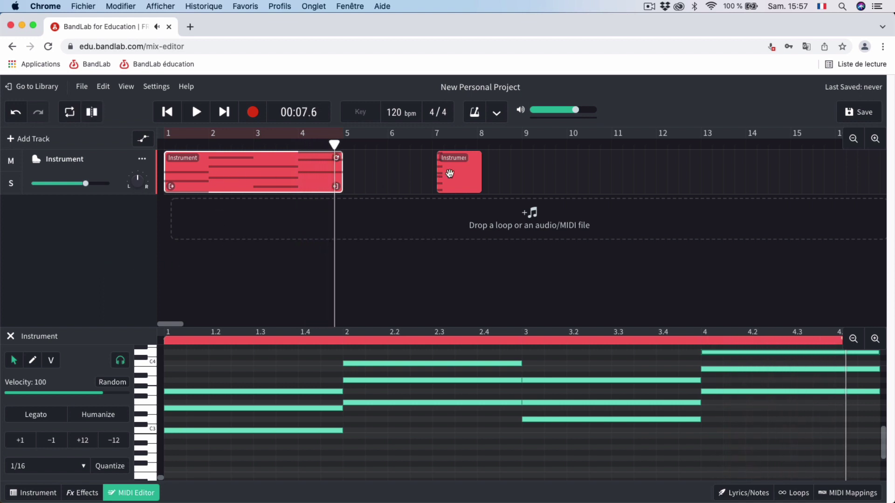
Move the scale region to about bar 12 and duplicate the four-chord region at bar 5.
left_click_drag(447, 176, 682, 176)
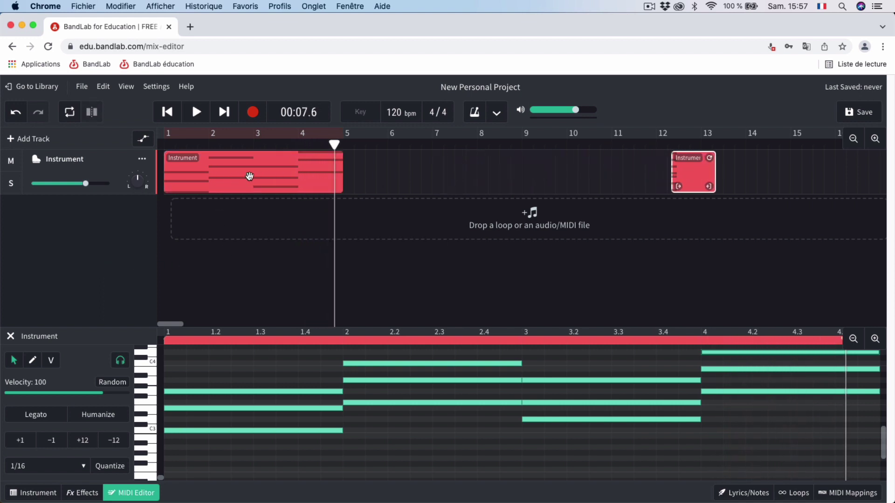
left_click_drag(250, 176, 426, 180)
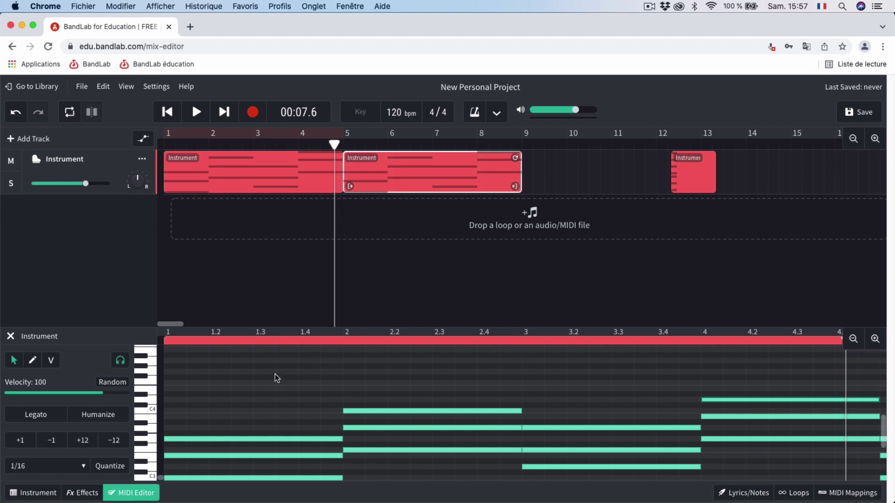
Invert the F major chord in bar 2 by moving its top C4 note down an octave to C3.
scroll(273, 376, "down", 5)
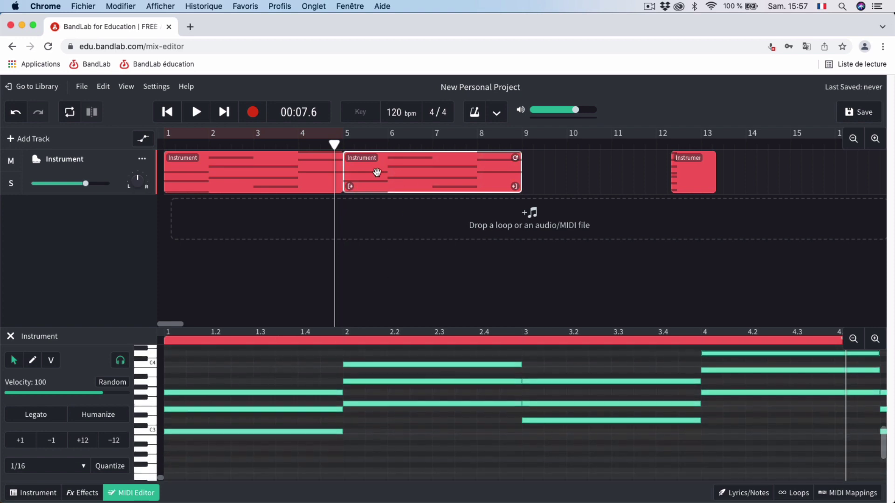
left_click(374, 364)
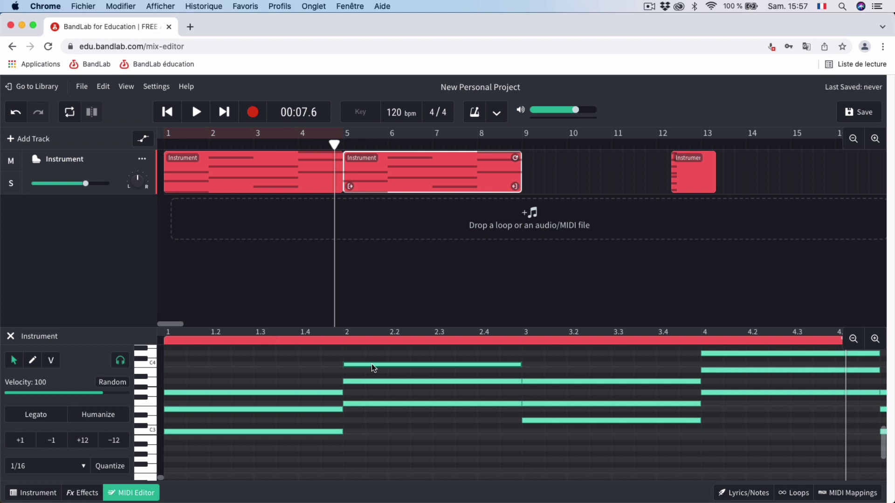
left_click_drag(372, 364, 365, 433)
Invert the G major chord in bar 4 by moving its top D4 note down an octave to D3.
scroll(391, 429, "right", 2)
scroll(392, 429, "up", 1)
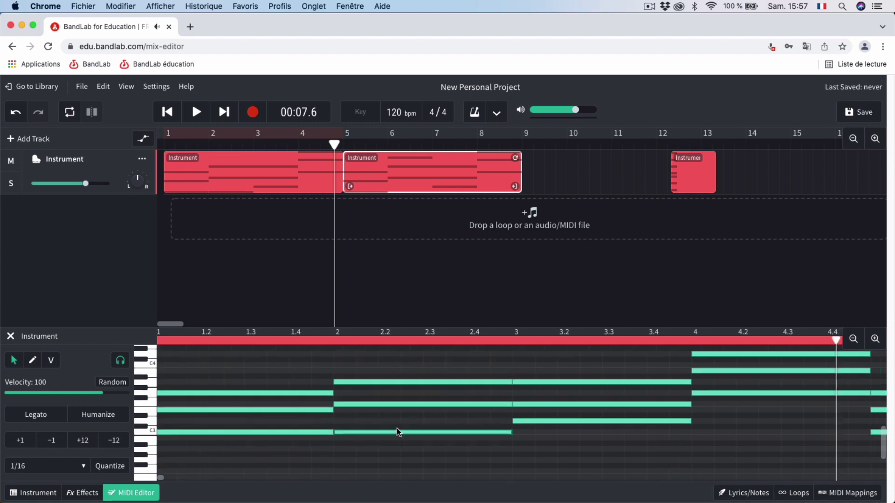
left_click(525, 387)
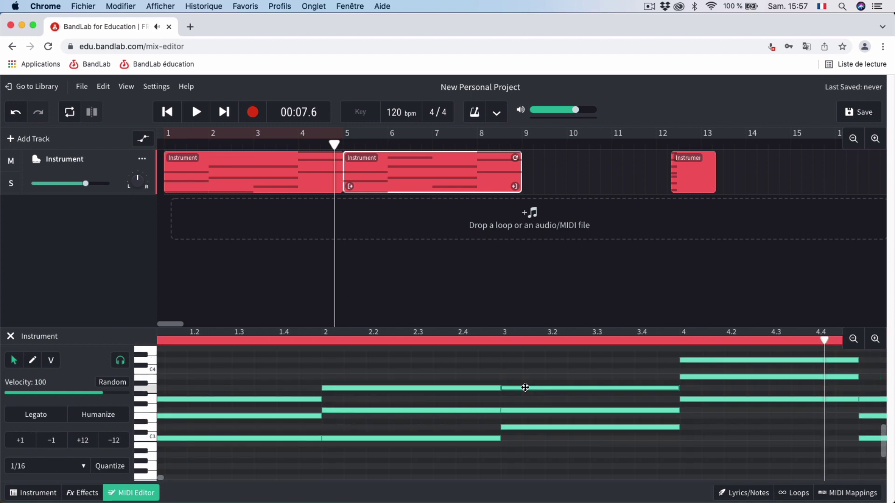
scroll(525, 387, "right", 5)
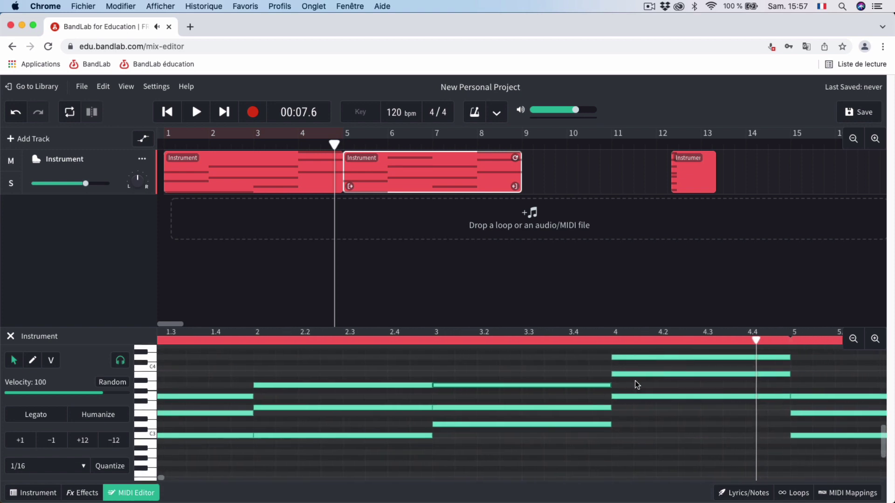
scroll(635, 381, "up", 3)
scroll(637, 390, "right", 2)
scroll(637, 390, "down", 1)
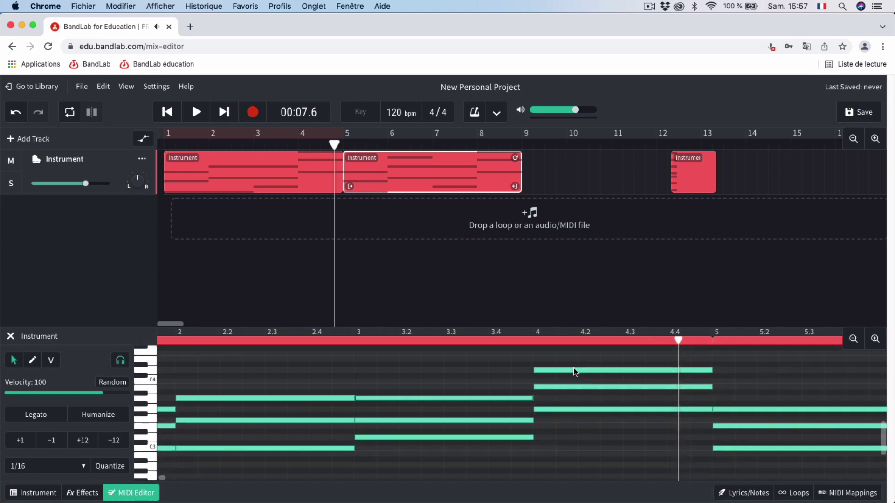
left_click(570, 370)
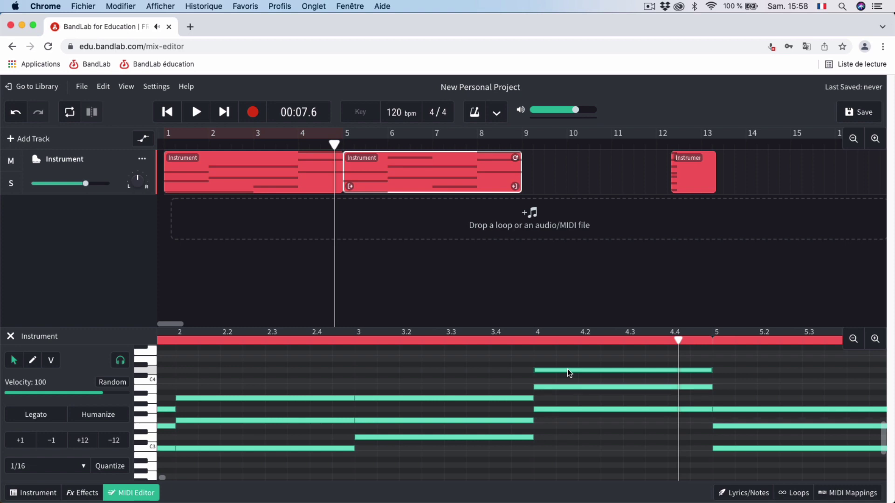
left_click_drag(567, 370, 567, 439)
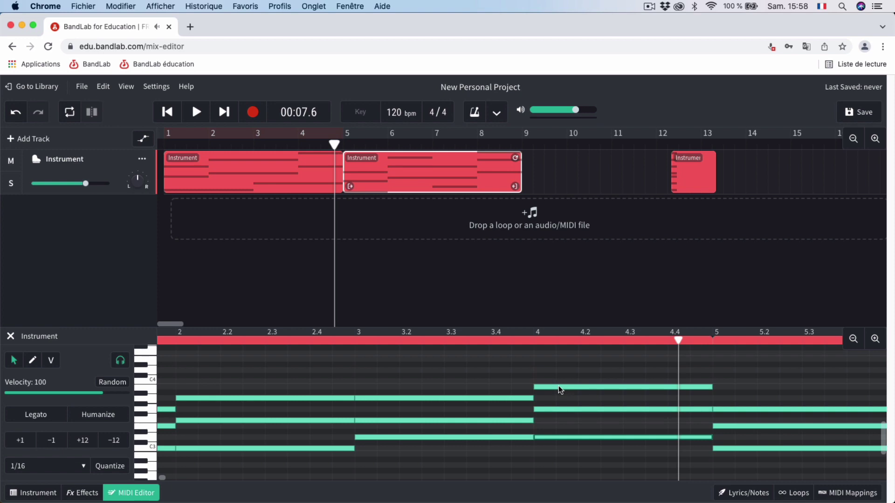
Play back the inverted progression from bar 1 and stop playback at the end of bar 4.
scroll(285, 384, "left", 5)
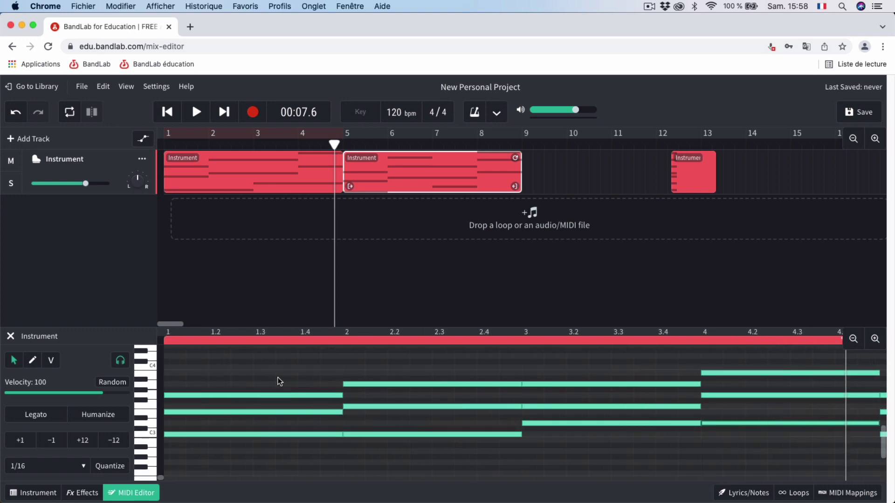
left_click(272, 373)
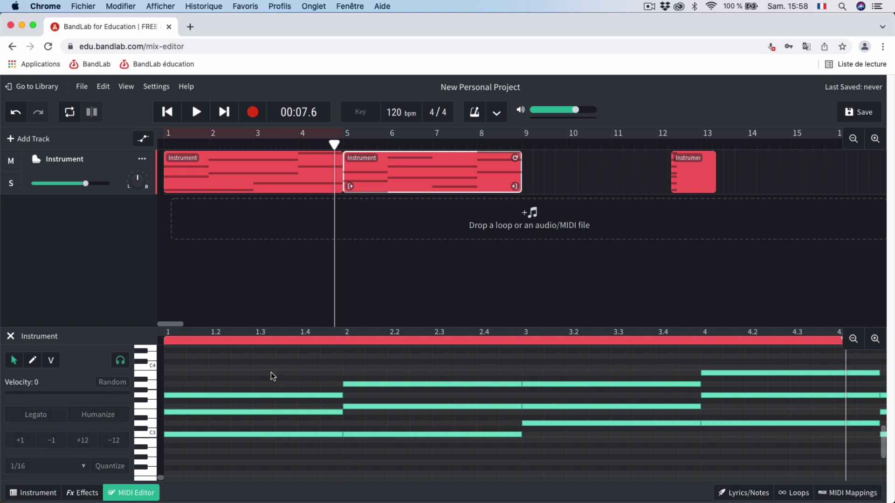
left_click(164, 340)
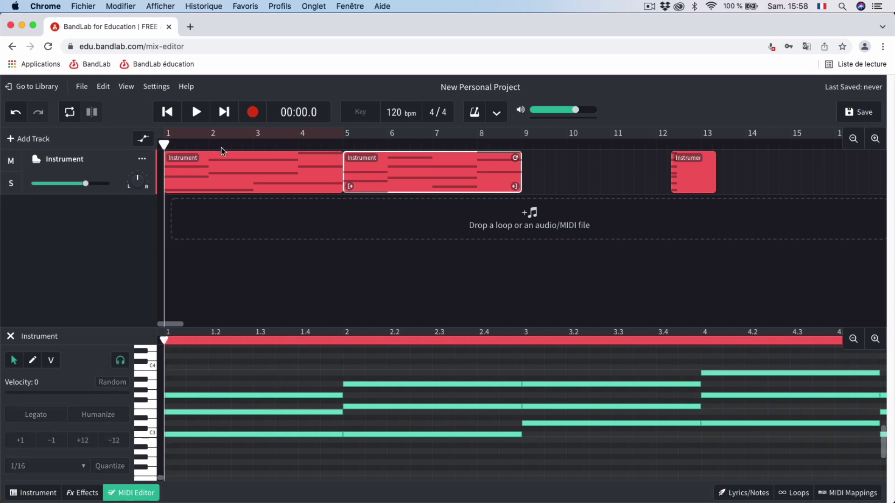
key("space")
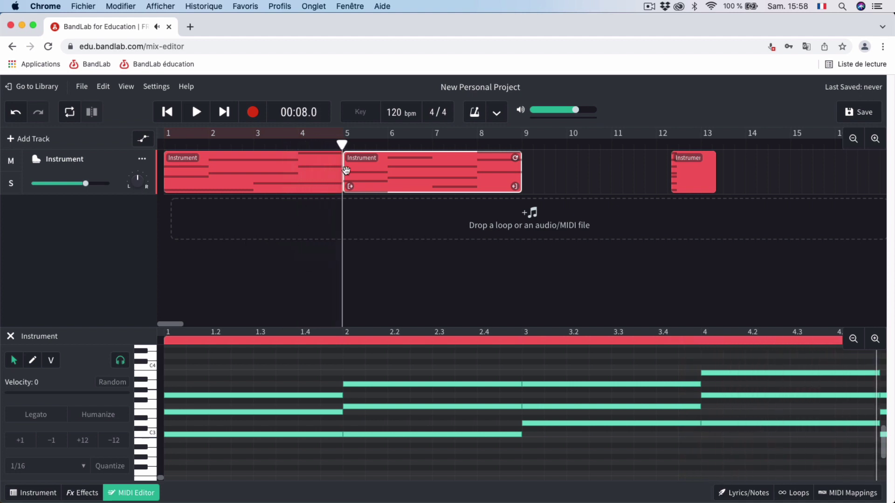
Delete the scale region at bar 12 and swap the two progression regions, placing the original at bar 1 and the inverted version at bar 5.
left_click(684, 176)
key("Delete")
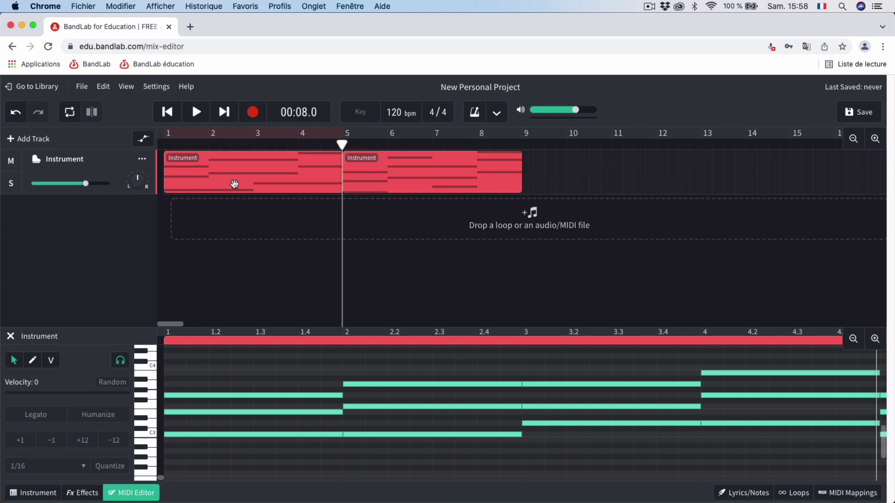
left_click_drag(233, 183, 630, 183)
left_click_drag(465, 178, 260, 176)
left_click_drag(636, 169, 418, 176)
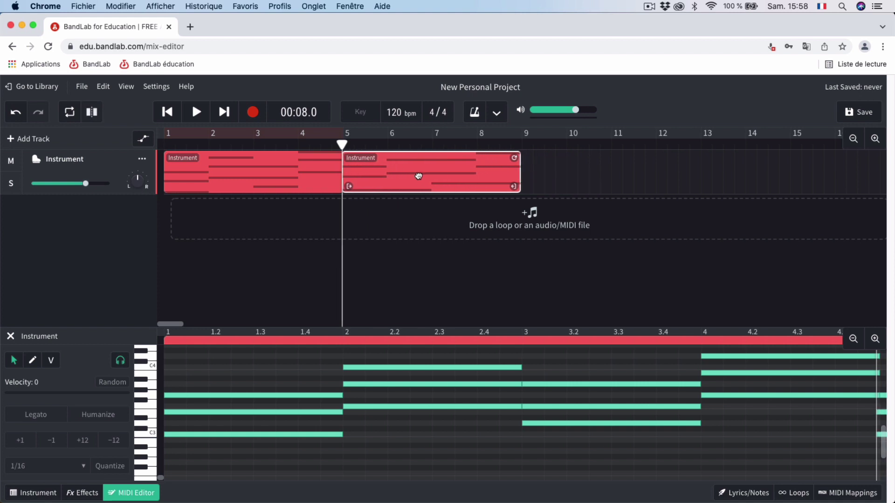
Play back the original and inverted progressions in sequence from bar 1 through the end of bar 8.
left_click(164, 147)
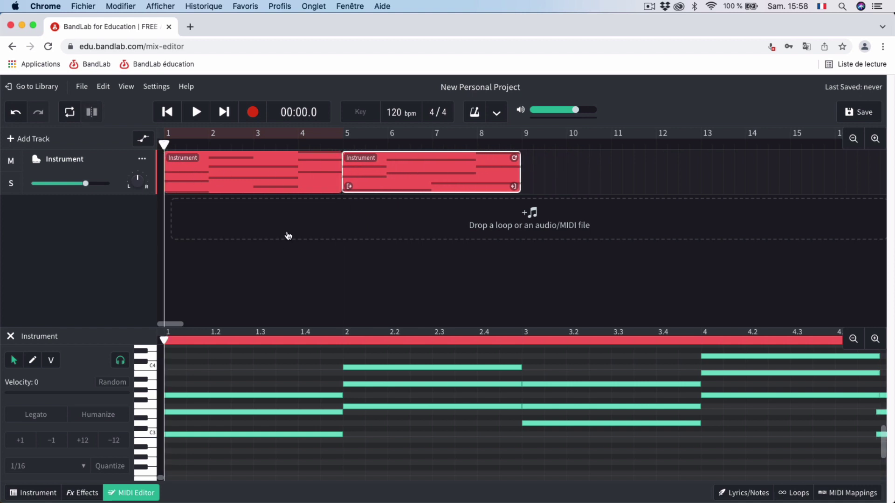
key("space")
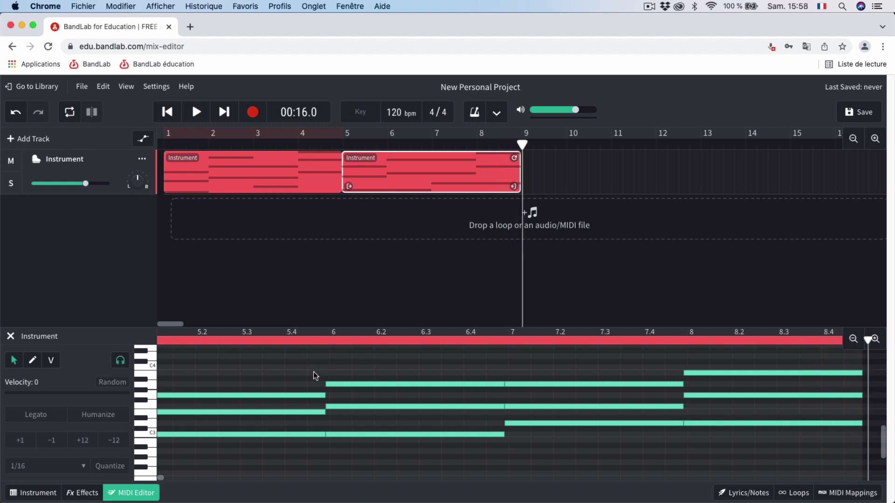
Examine the chord notes in bars 4 to 8 of the MIDI editor, comparing the original voicings with the inverted ones.
scroll(289, 373, "left", 3)
scroll(282, 371, "up", 1)
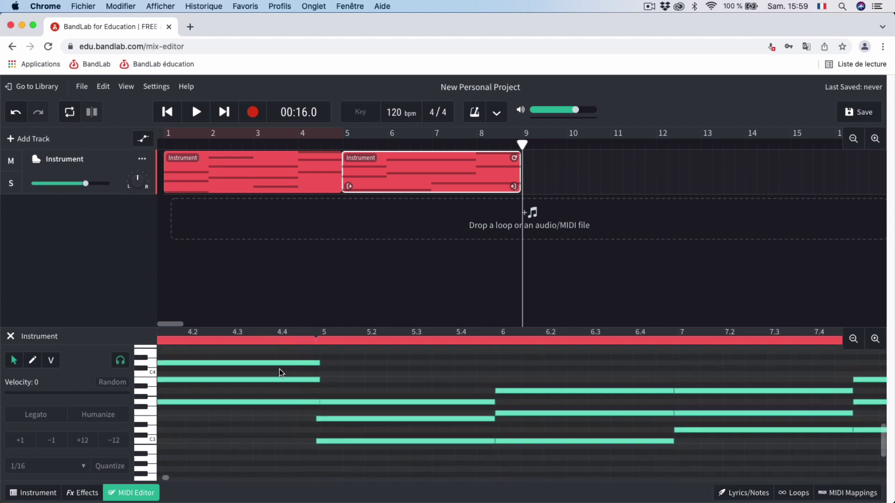
scroll(280, 370, "left", 2)
scroll(280, 371, "up", 1)
scroll(365, 385, "right", 5)
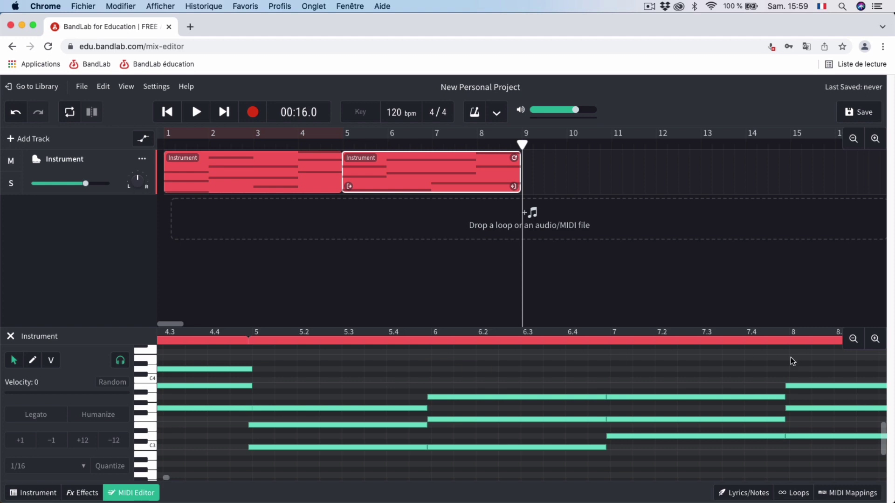
scroll(340, 367, "right", 2)
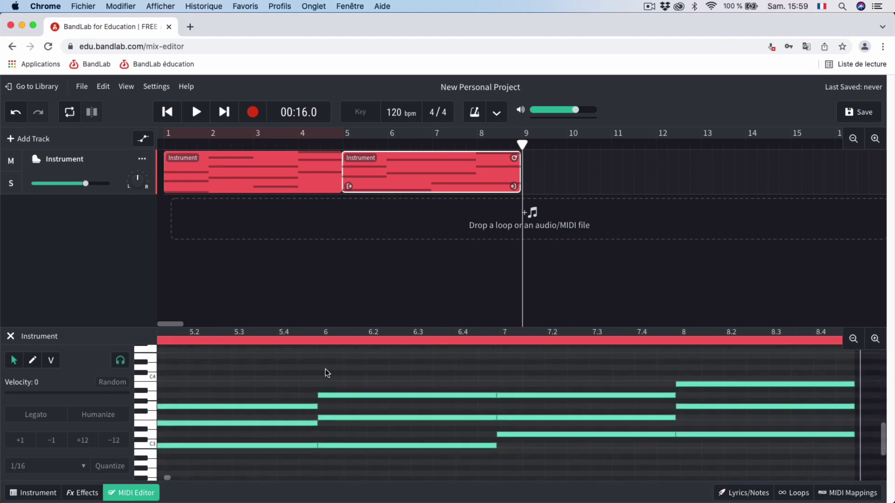
scroll(306, 383, "left", 2)
scroll(307, 383, "down", 1)
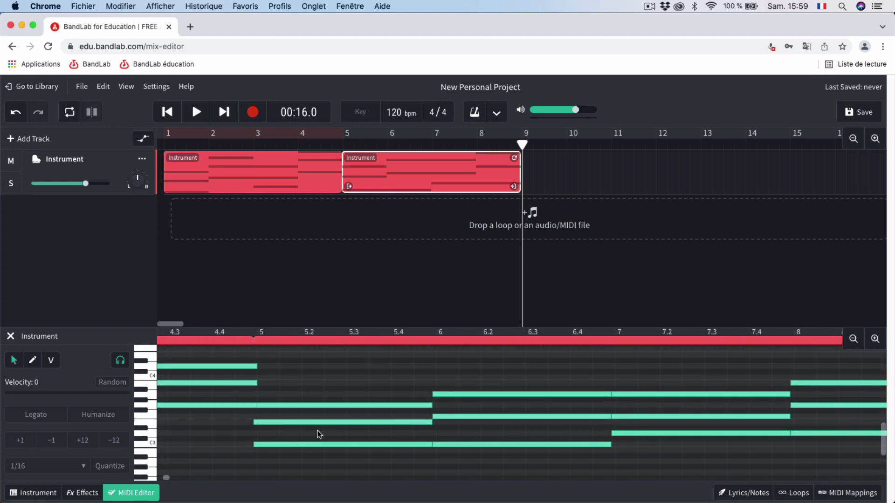